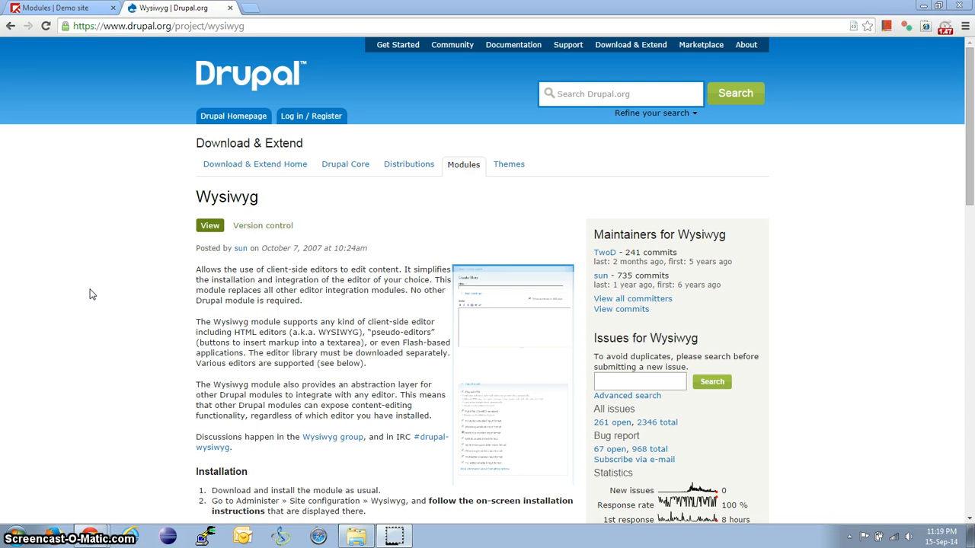
Step: Open the Wysiwyg profiles configuration page of the demo site's administration
click(67, 9)
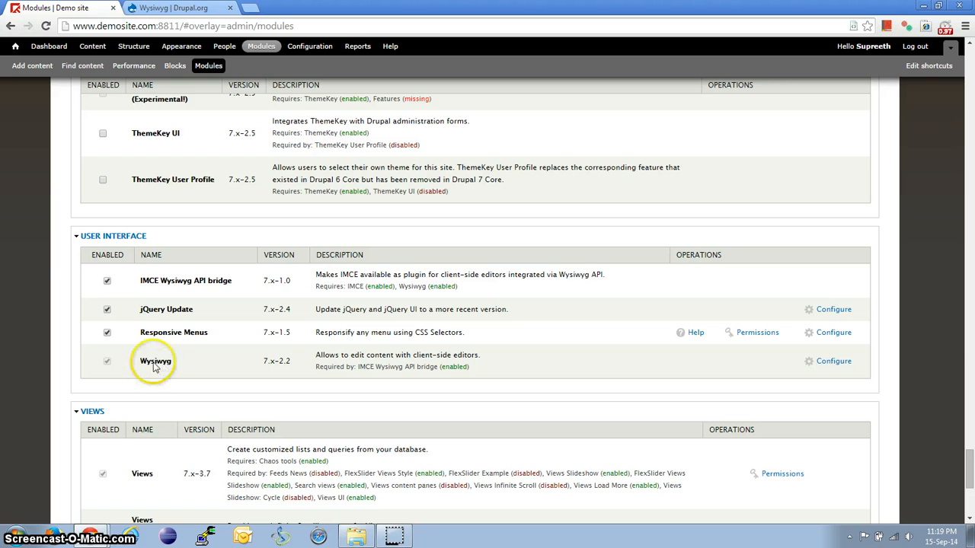
click(179, 11)
click(69, 10)
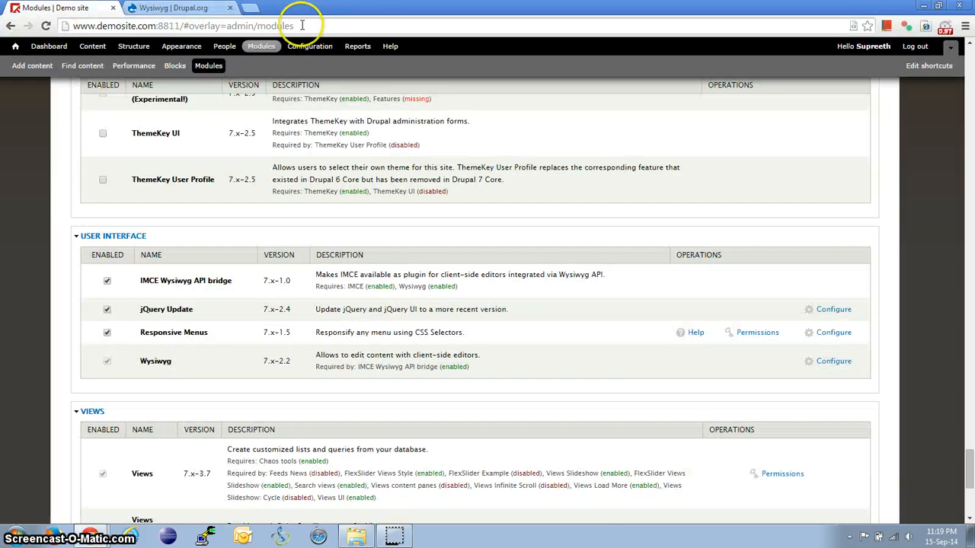
click(310, 50)
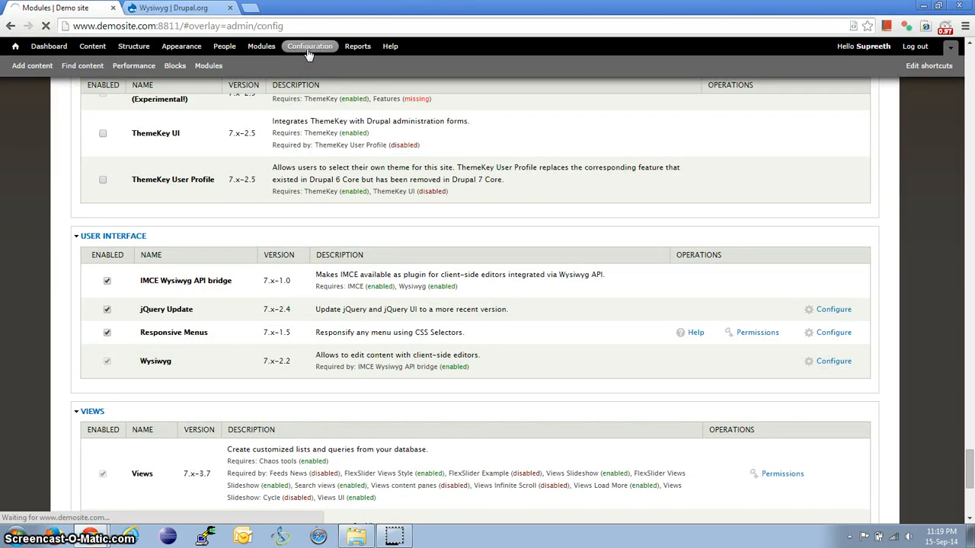
click(125, 370)
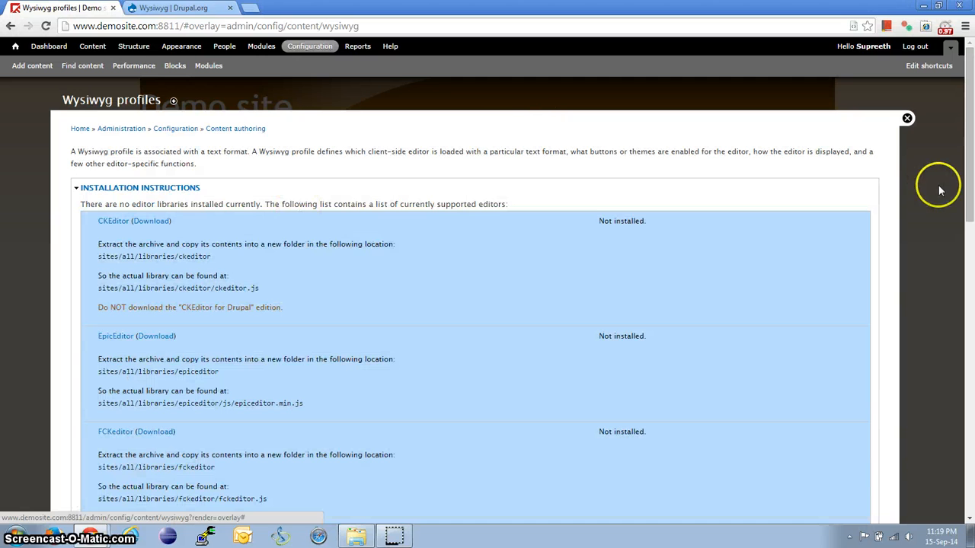
Step: Review the TinyMCE 3.5.11 package on the download page linked from the supported editors list and close that page
drag(970, 107, 971, 325)
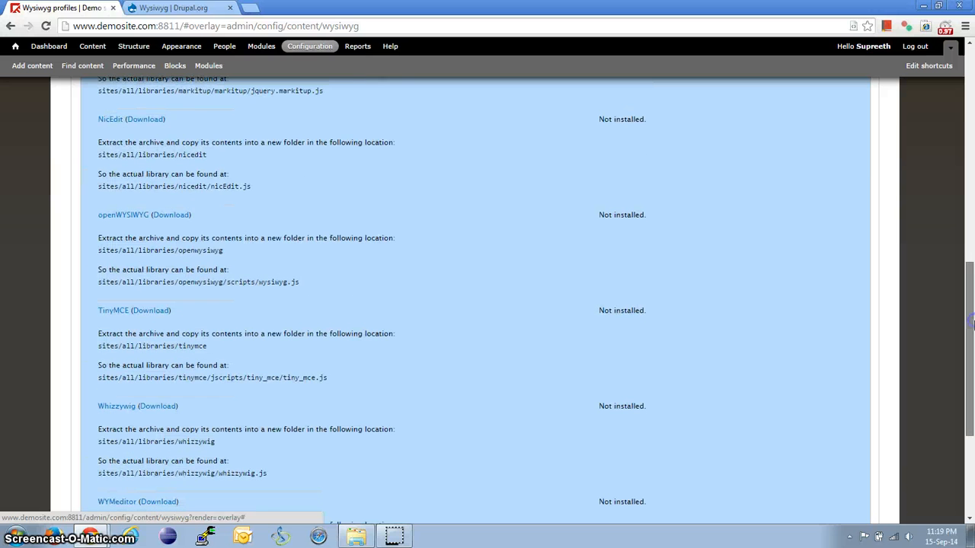
click(148, 312)
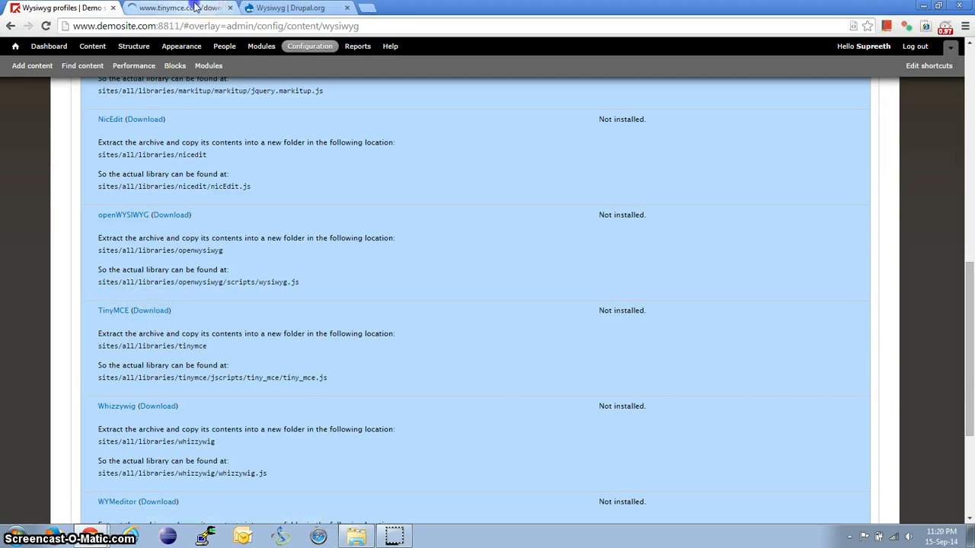
click(199, 7)
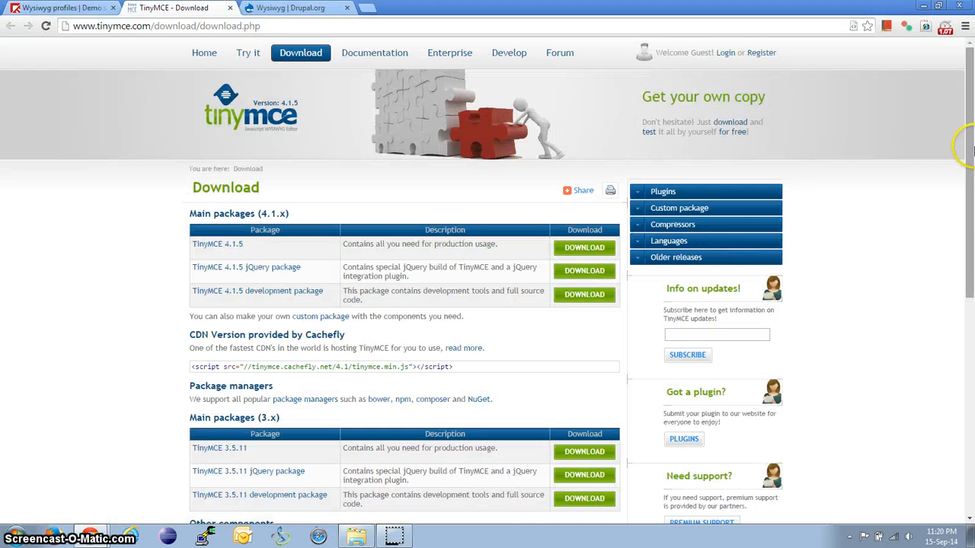
drag(972, 150, 971, 226)
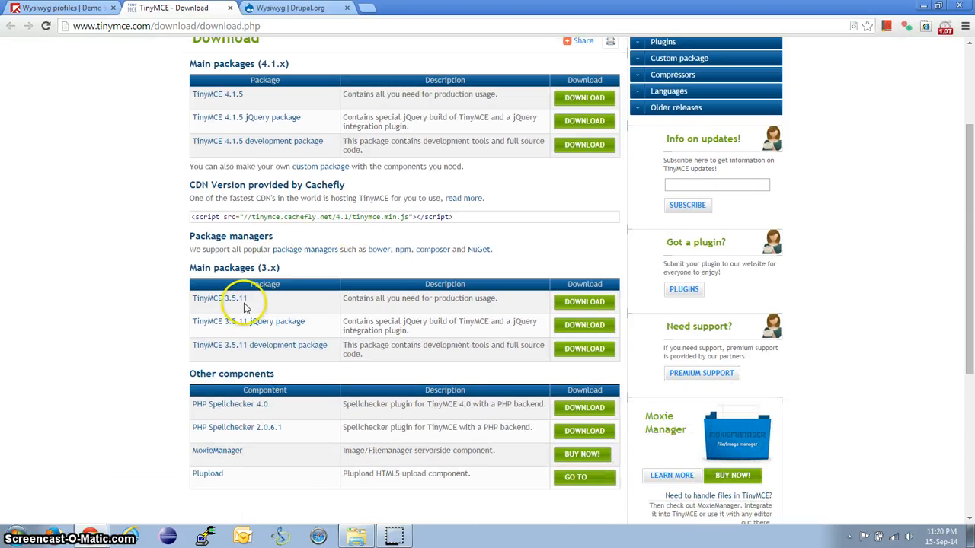
double_click(238, 300)
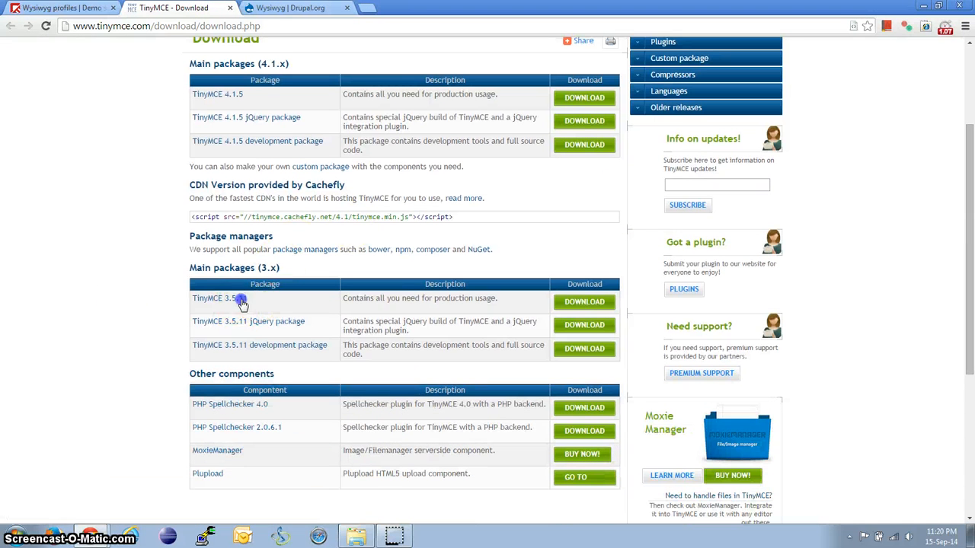
click(145, 316)
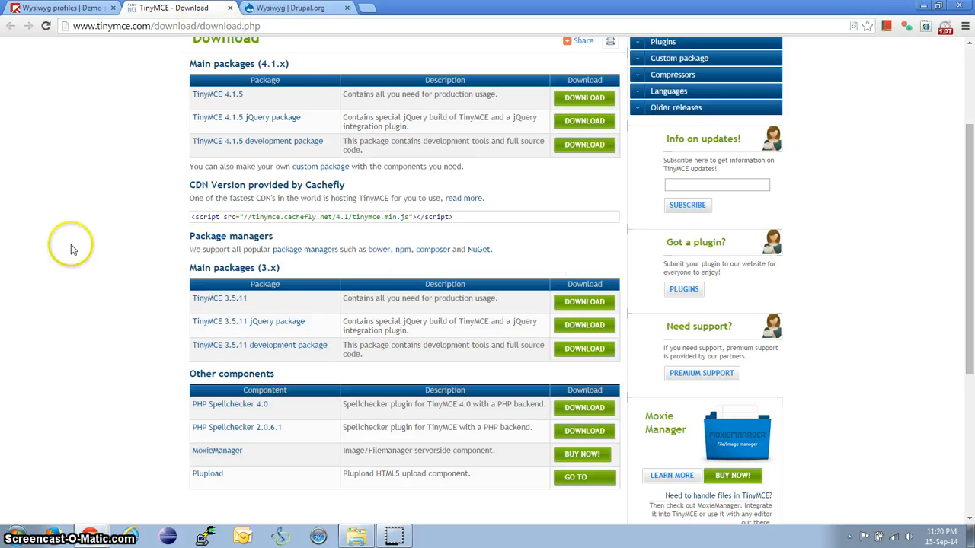
click(231, 9)
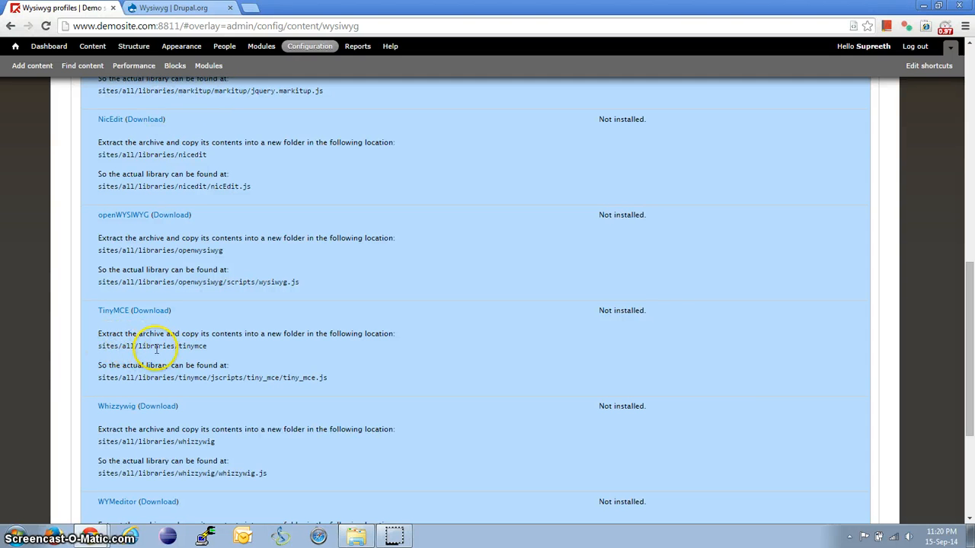
Step: Switch to Windows Explorer and rename the tinymce_demo folder in sites/all/libraries as tinymce
key(alt+Tab)
key(alt+Tab)
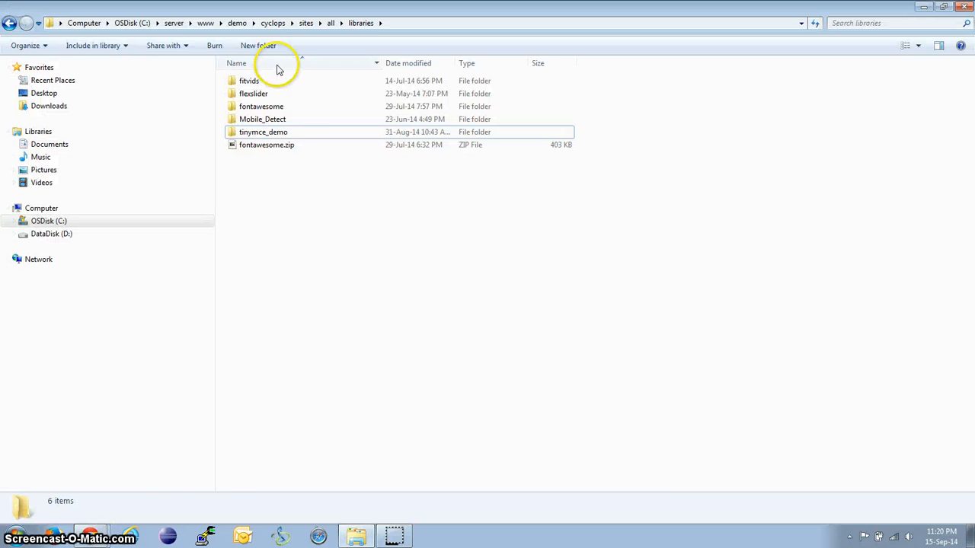
click(283, 134)
key(F2)
key(End)
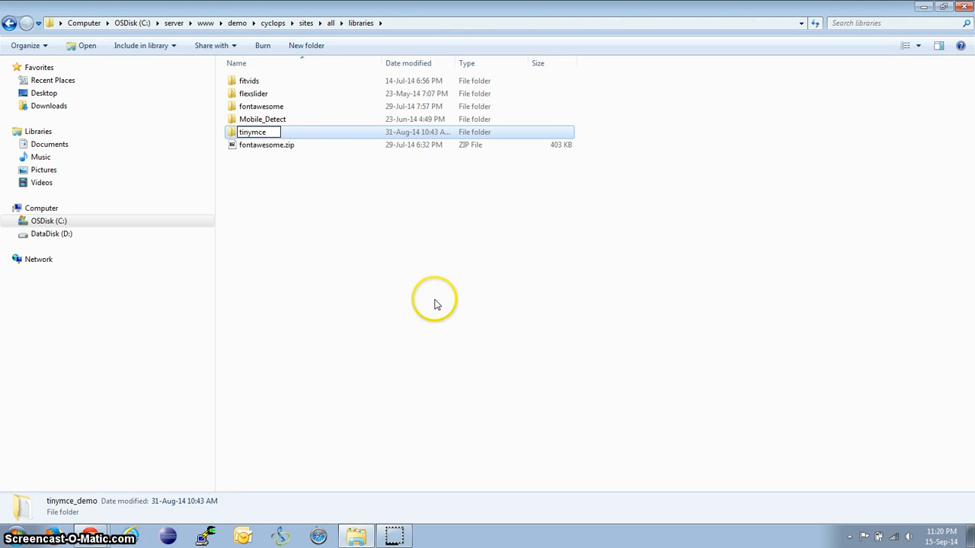
key(Return)
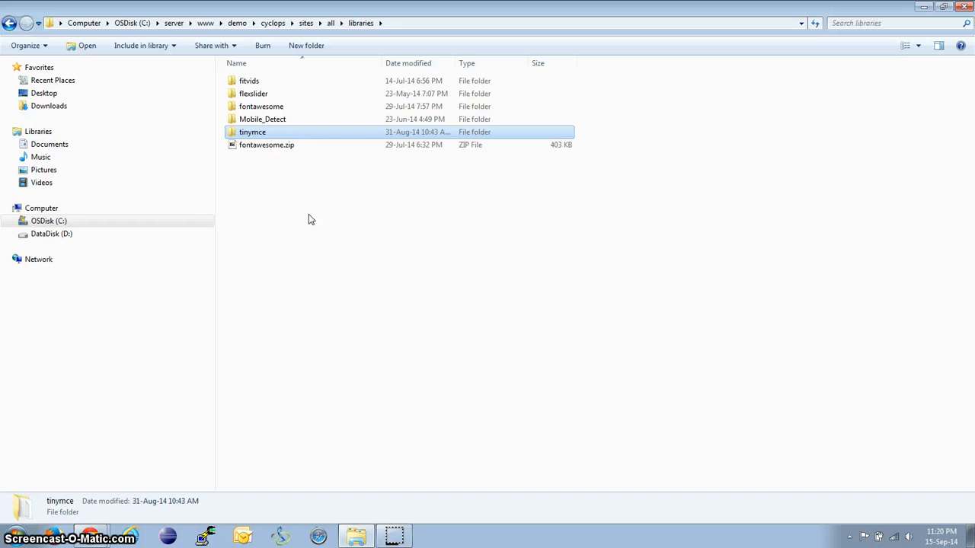
Step: Compare the tinymce folder's contents down to jscripts/tiny_mce with the library path required in the installation instructions
double_click(273, 136)
key(alt+Tab)
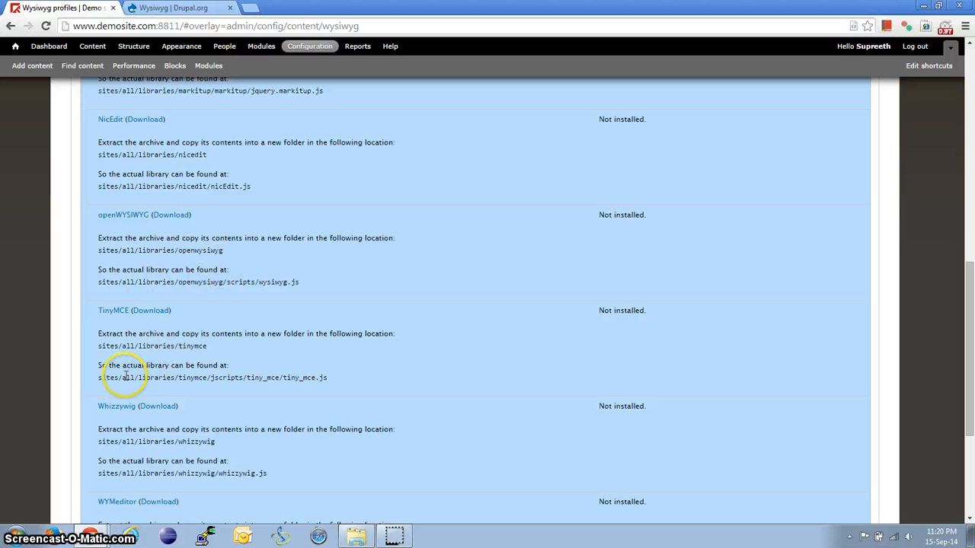
drag(126, 375, 283, 377)
click(325, 381)
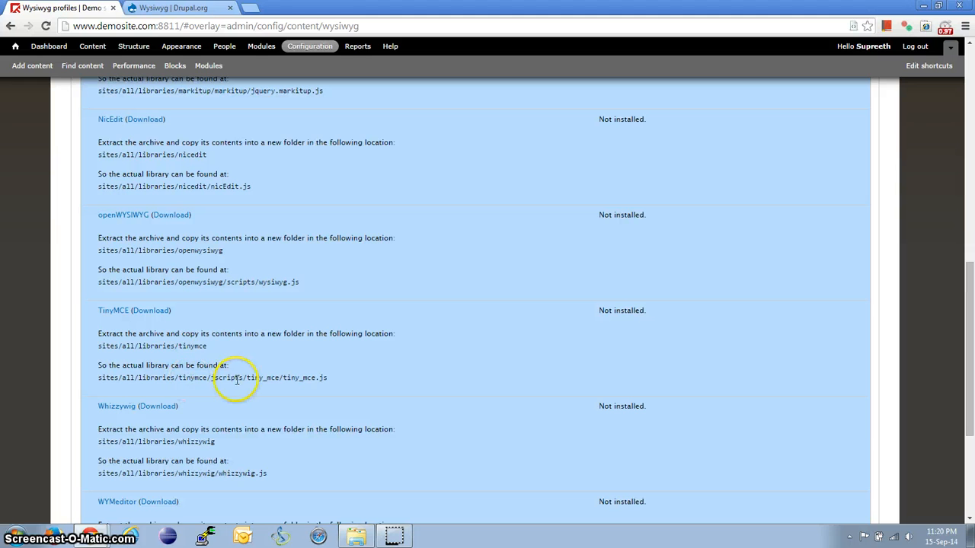
key(alt+Tab)
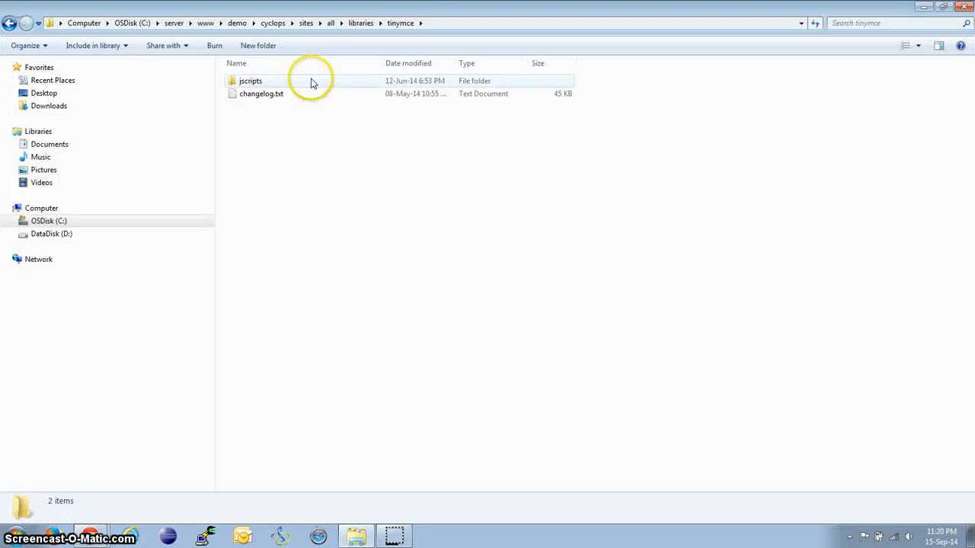
double_click(233, 83)
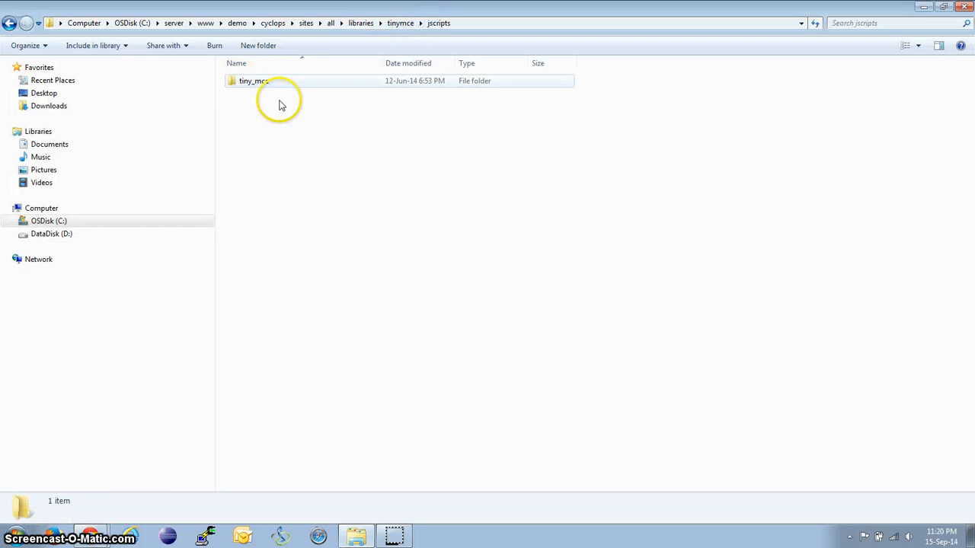
double_click(264, 83)
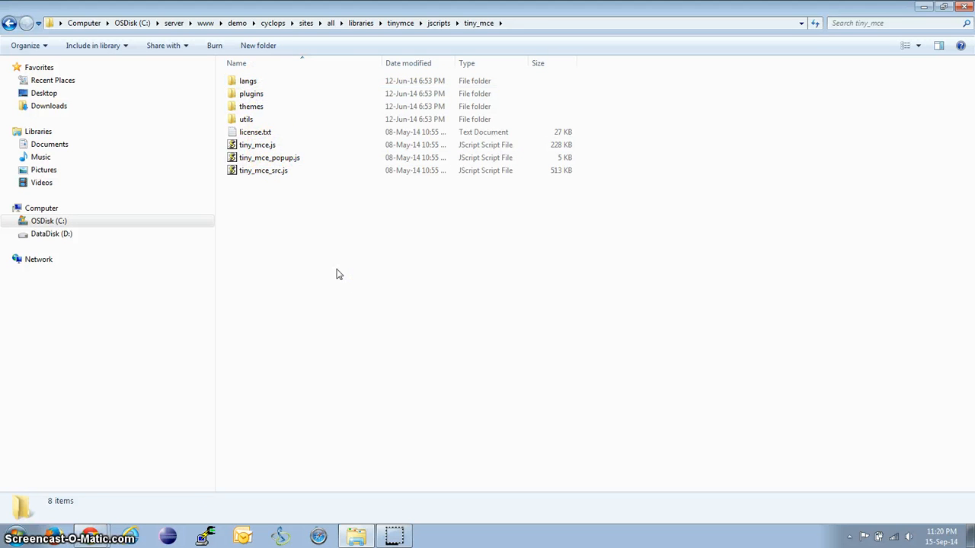
Step: Return to Chrome, reload the Wysiwyg profiles page and check TinyMCE's entry in the installation instructions
key(alt+Tab)
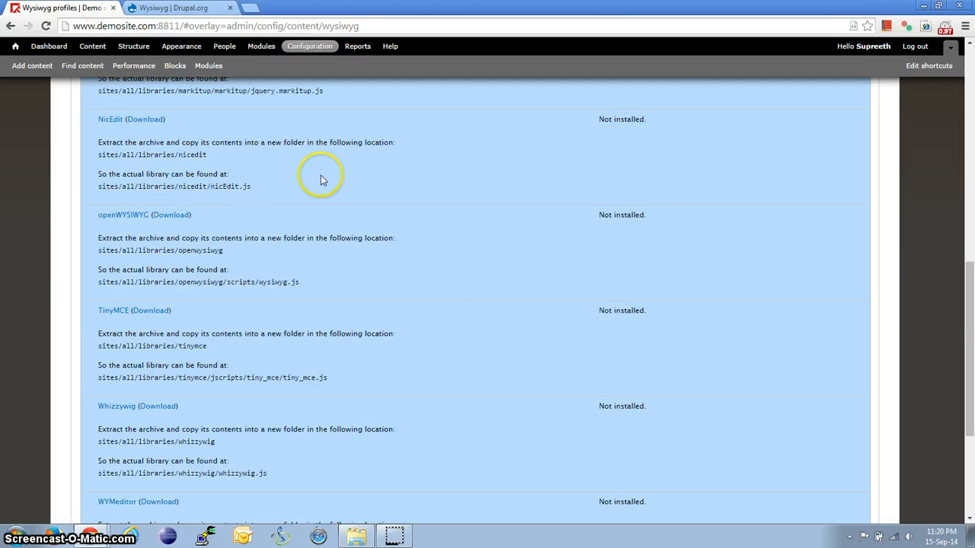
key(F5)
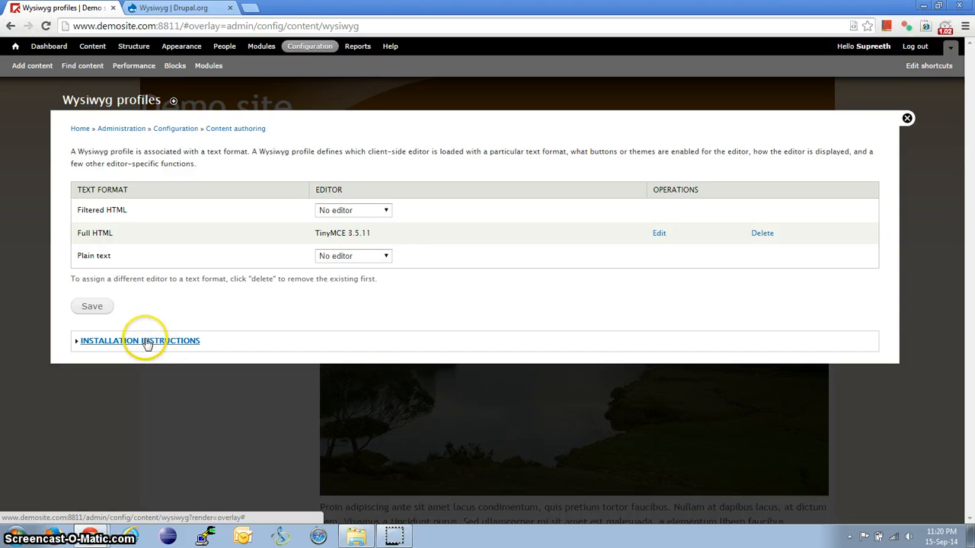
click(147, 342)
scroll(488, 305, down, 10)
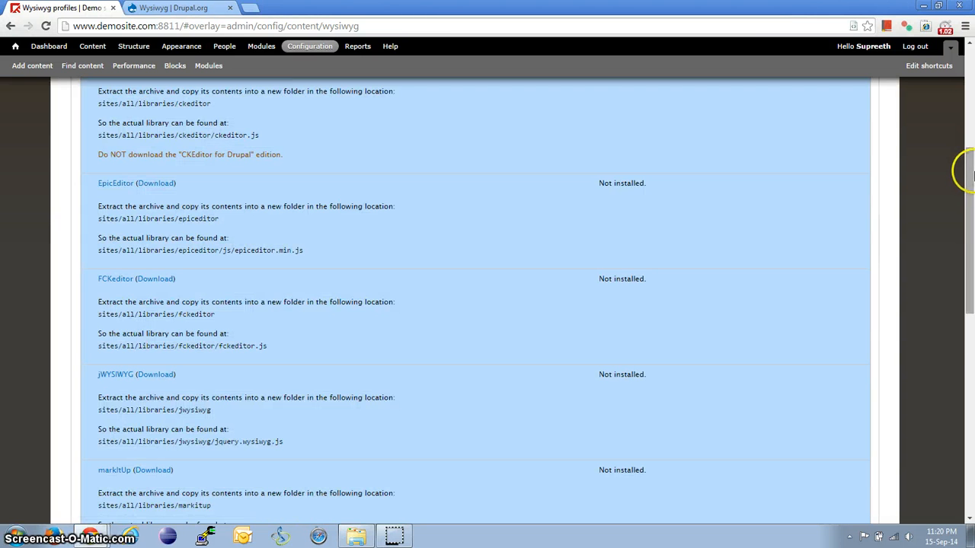
drag(970, 177, 970, 312)
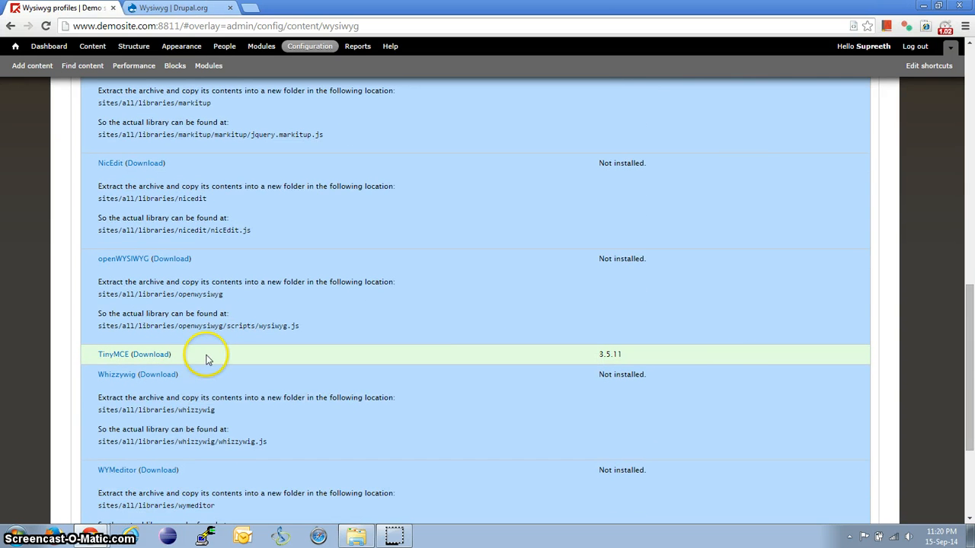
drag(969, 305, 970, 67)
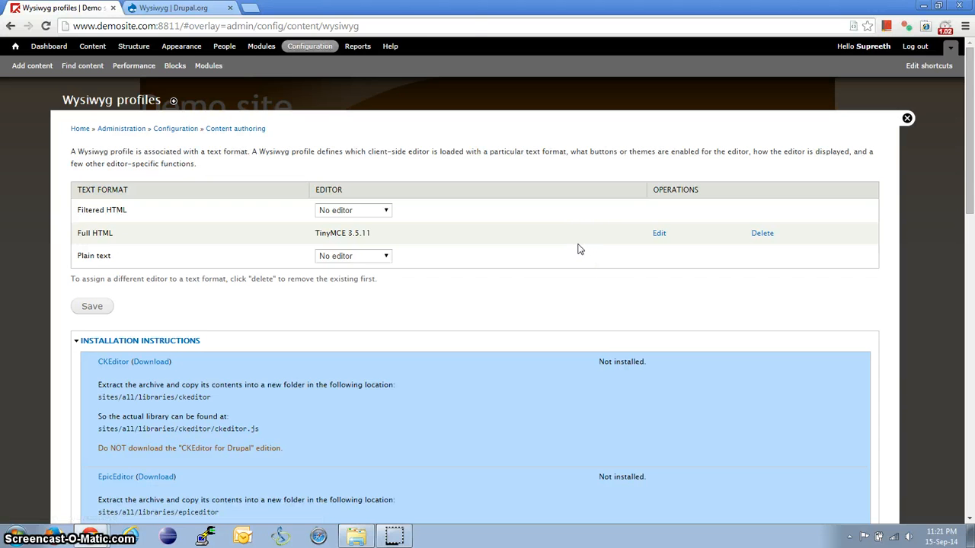
click(79, 341)
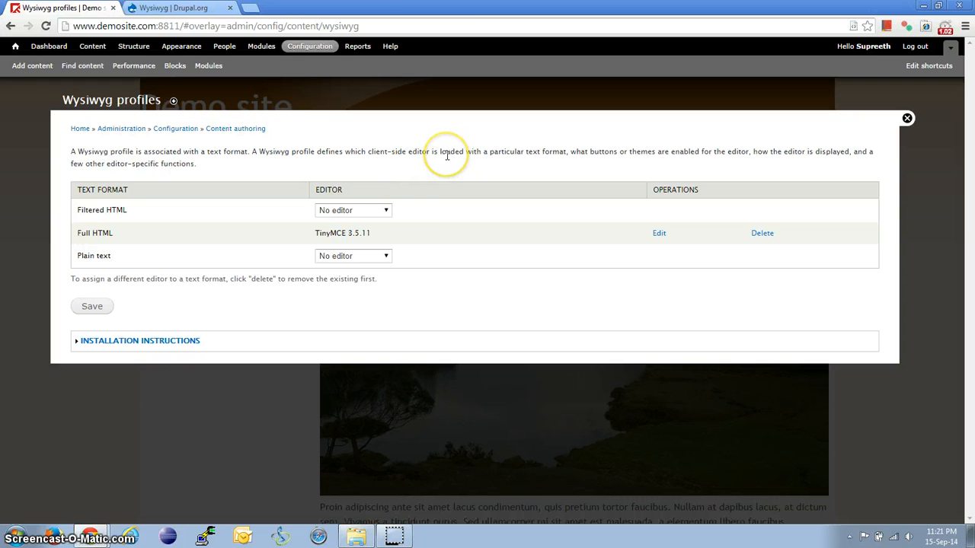
Step: Assign the TinyMCE 3.5.11 editor to the Filtered HTML text format and save the assignment
click(386, 211)
click(357, 232)
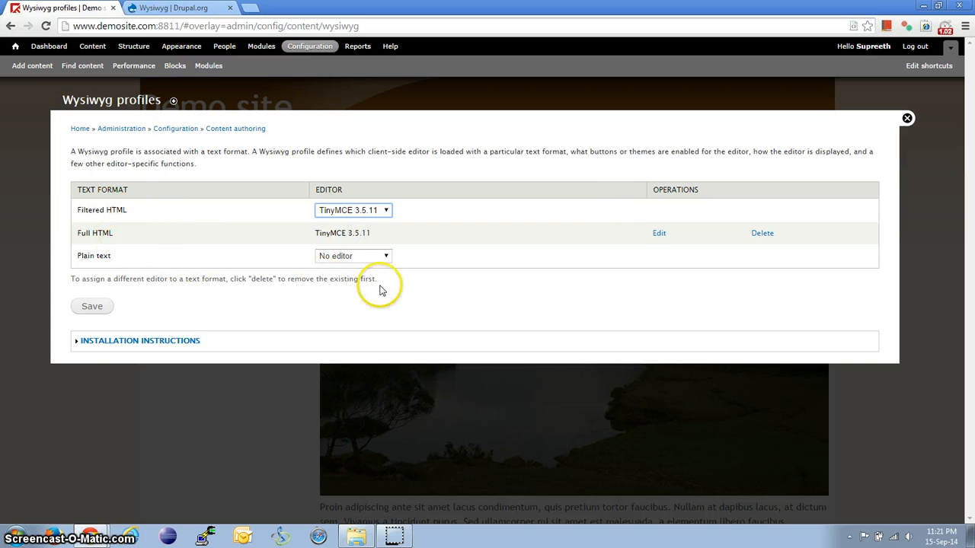
click(91, 305)
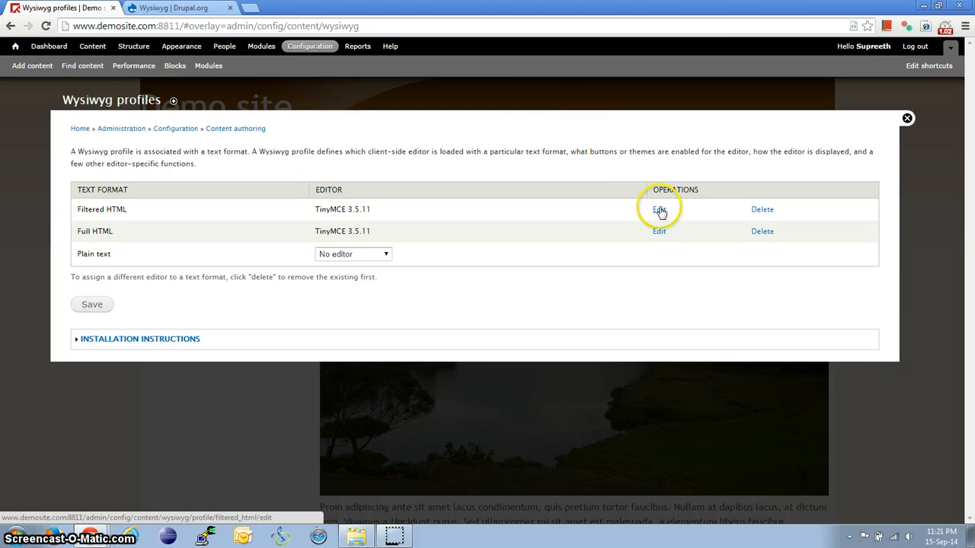
Step: Open the Filtered HTML profile for editing and review its basic setup options
click(659, 211)
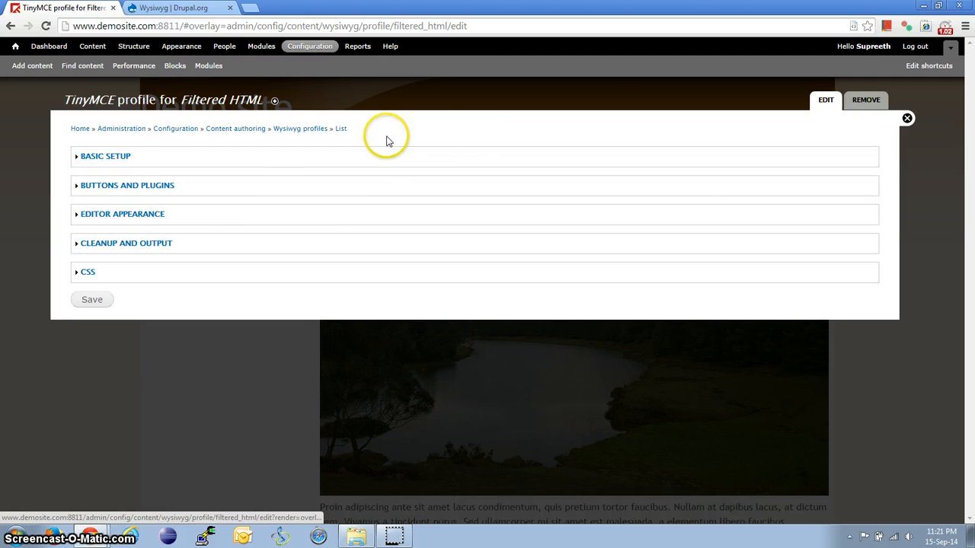
click(103, 159)
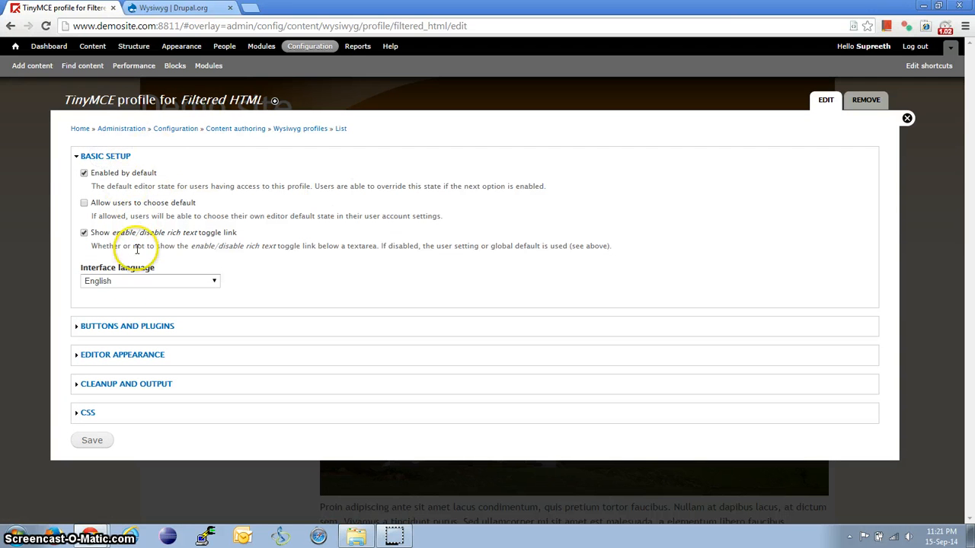
click(107, 156)
Step: Enable the Bold, Italic and Underline buttons for the Filtered HTML profile and save it
click(122, 186)
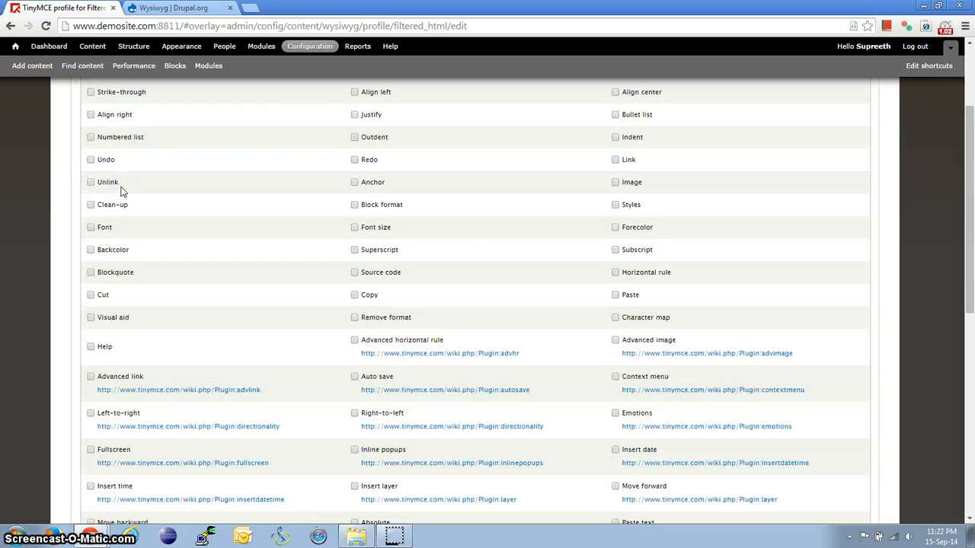
click(969, 297)
drag(970, 285, 970, 222)
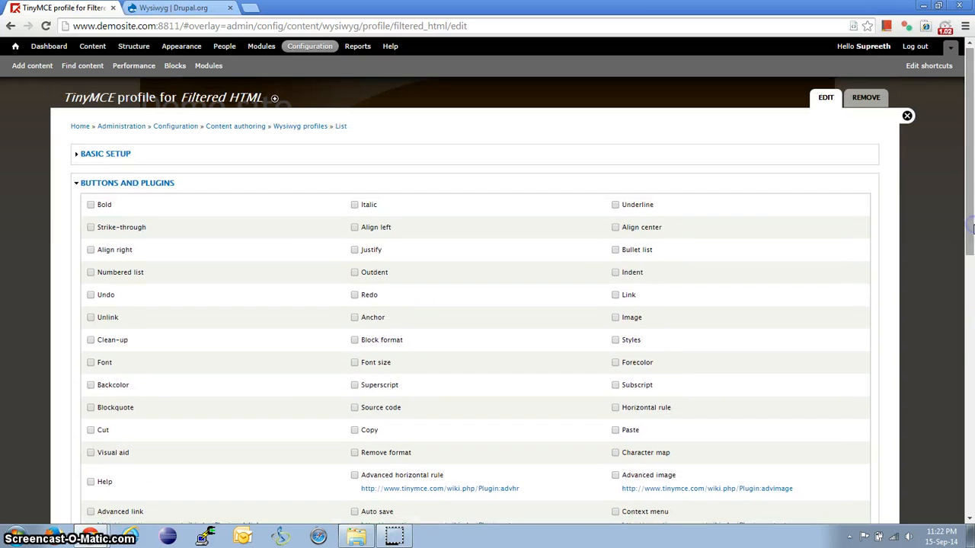
click(90, 204)
click(354, 204)
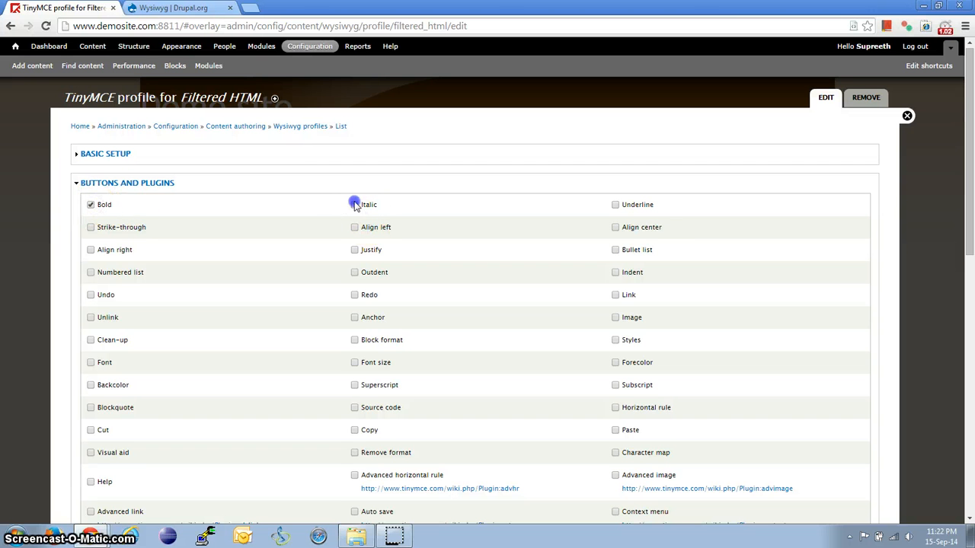
click(615, 204)
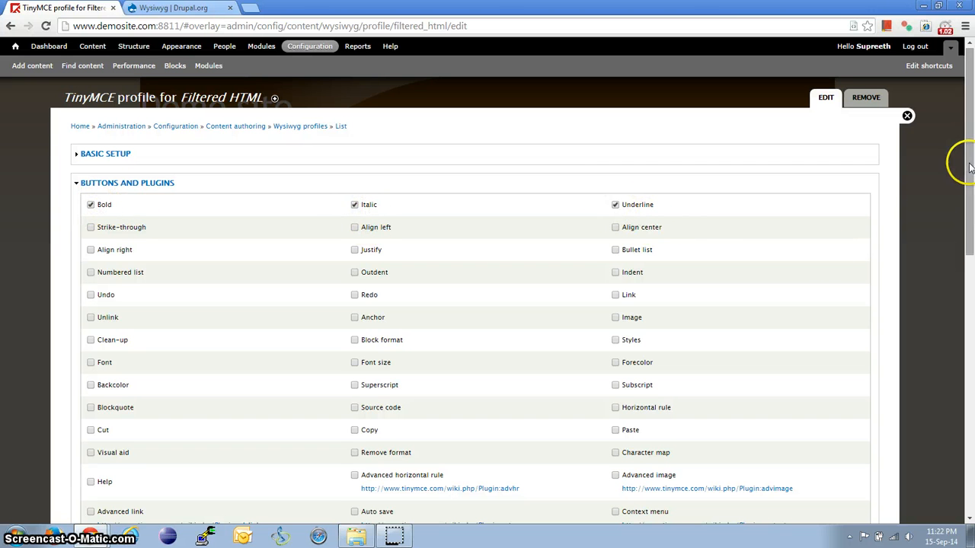
drag(969, 163, 971, 416)
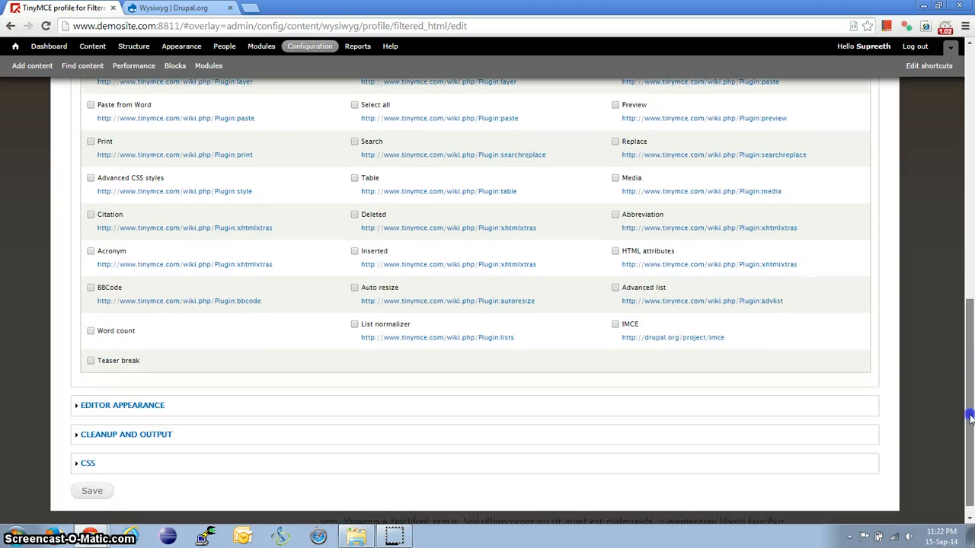
click(91, 491)
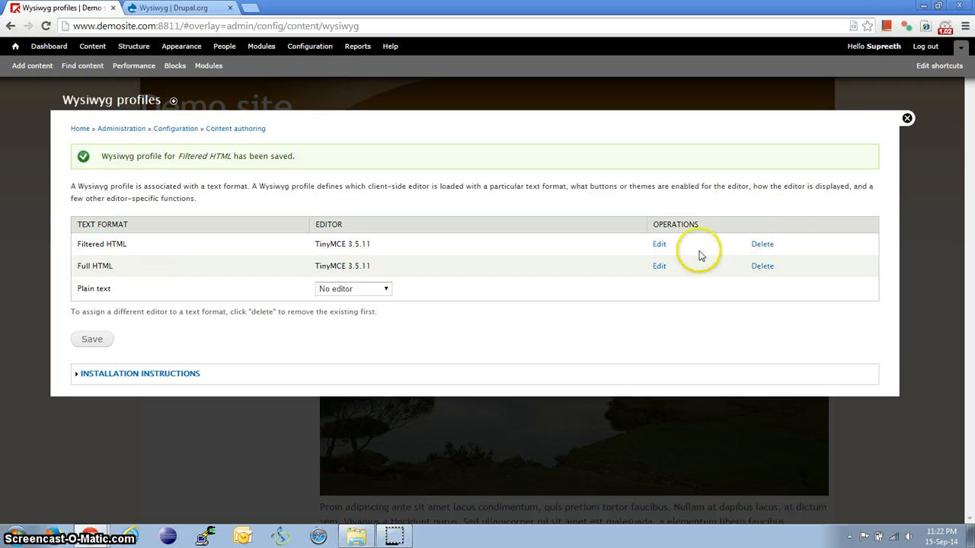
Step: Open the Full HTML profile for editing and review its enabled buttons and plugins
click(658, 265)
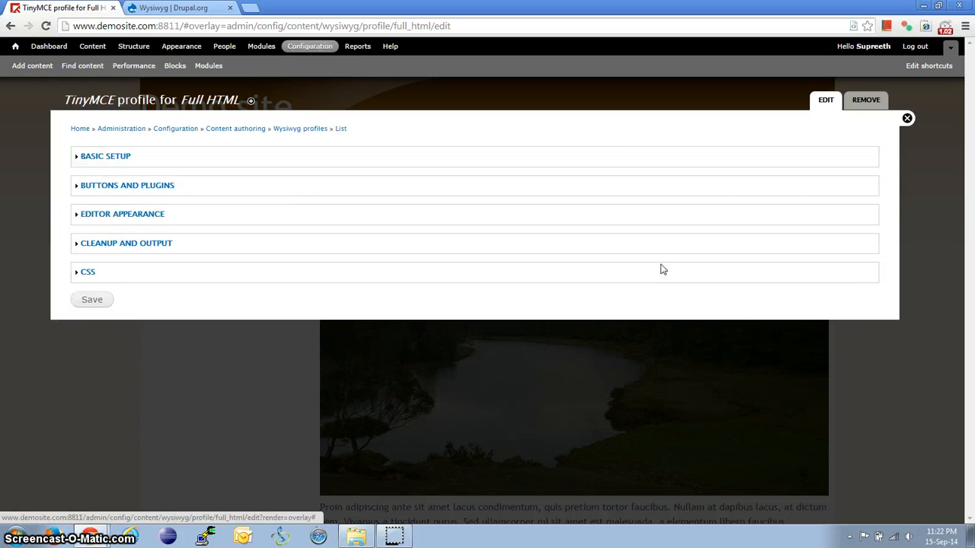
click(143, 194)
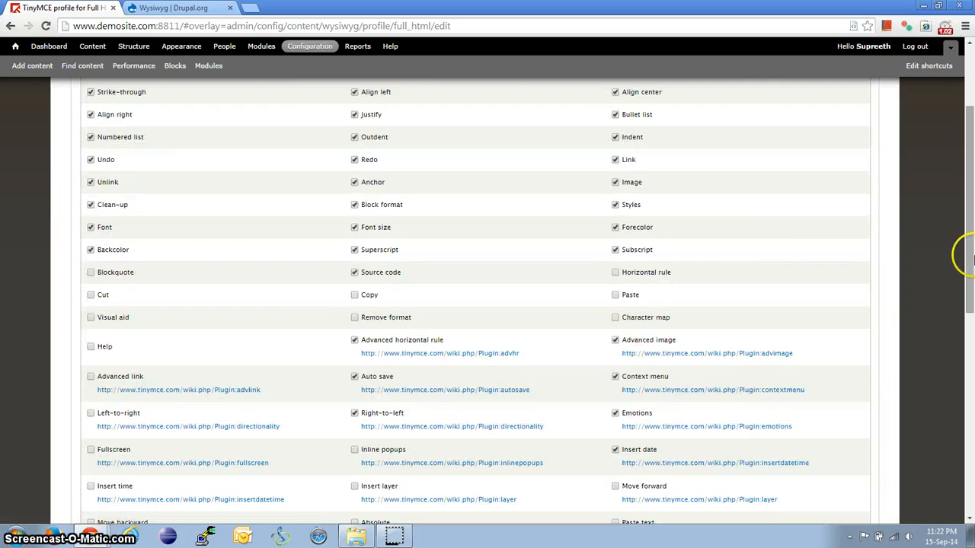
drag(972, 231, 970, 197)
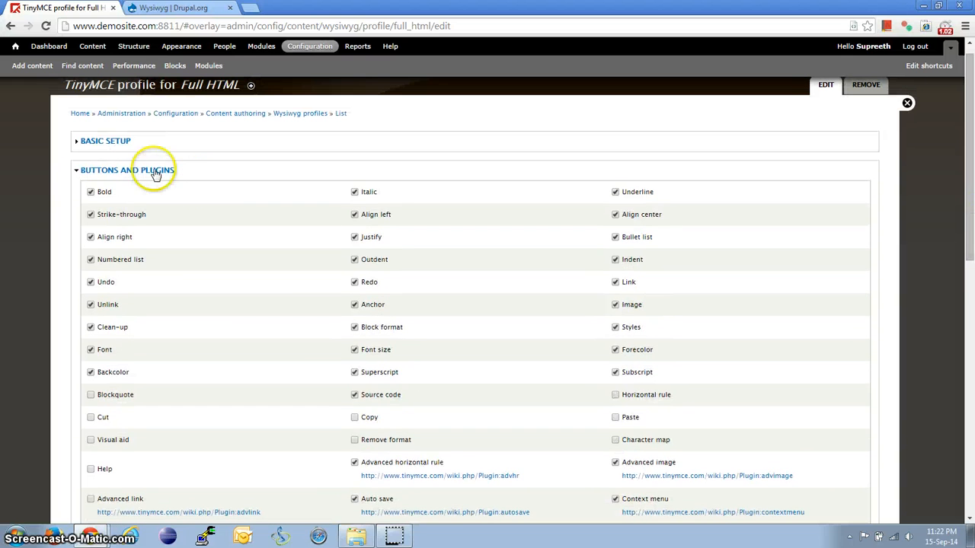
click(142, 171)
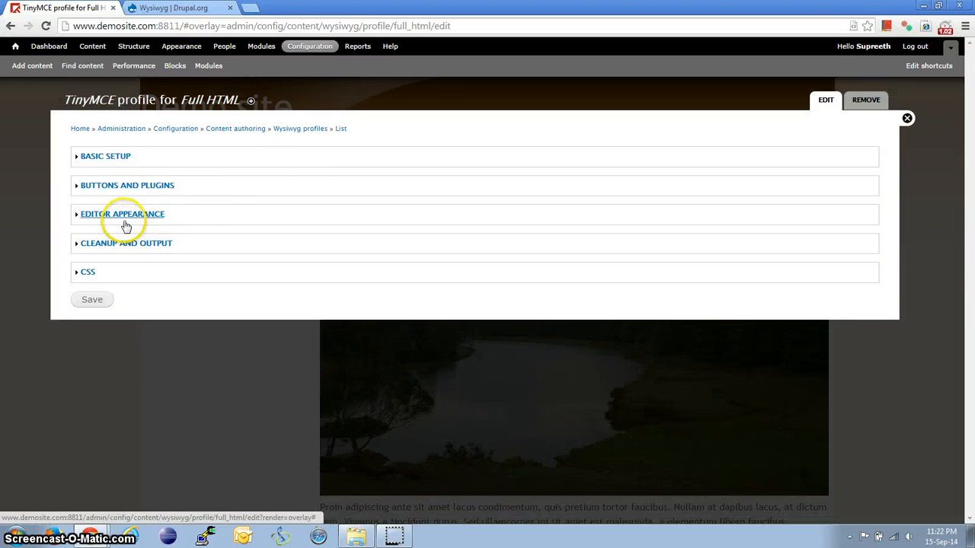
Step: Review the editor appearance settings and the cleanup and output options of the Full HTML profile
click(111, 216)
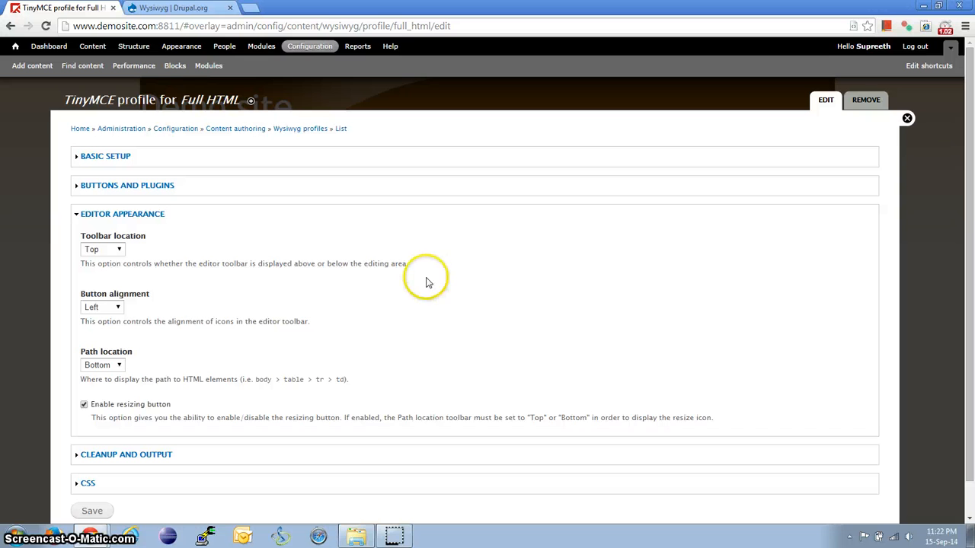
click(136, 216)
click(145, 243)
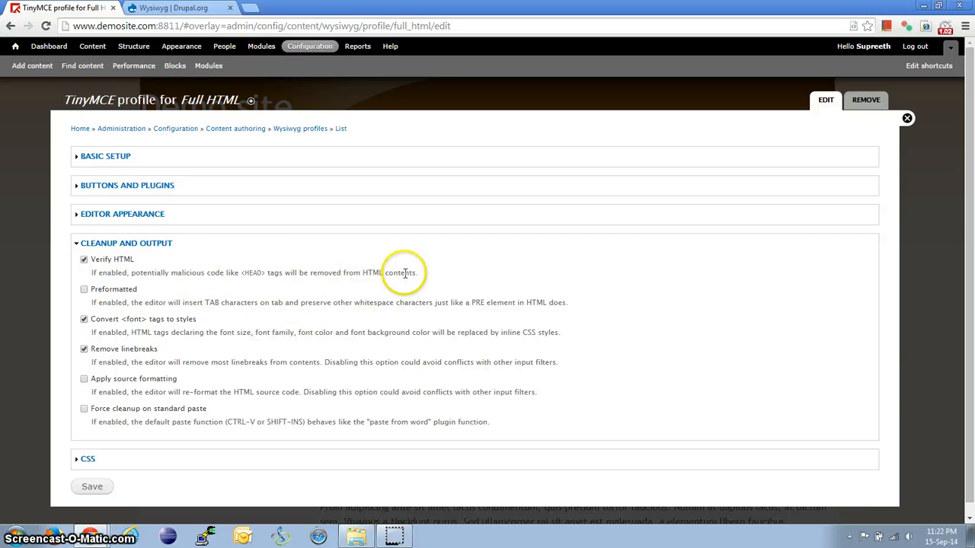
drag(971, 209, 971, 274)
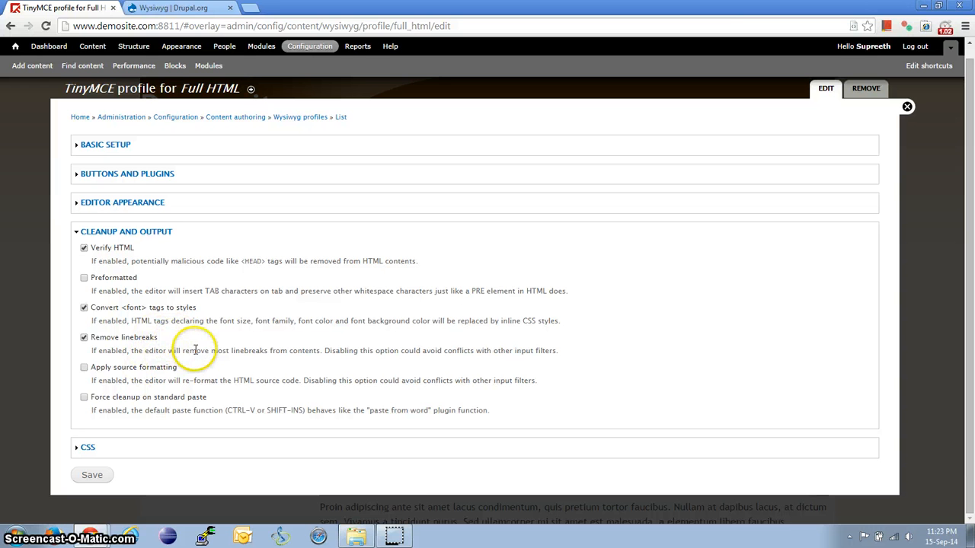
drag(169, 350, 310, 349)
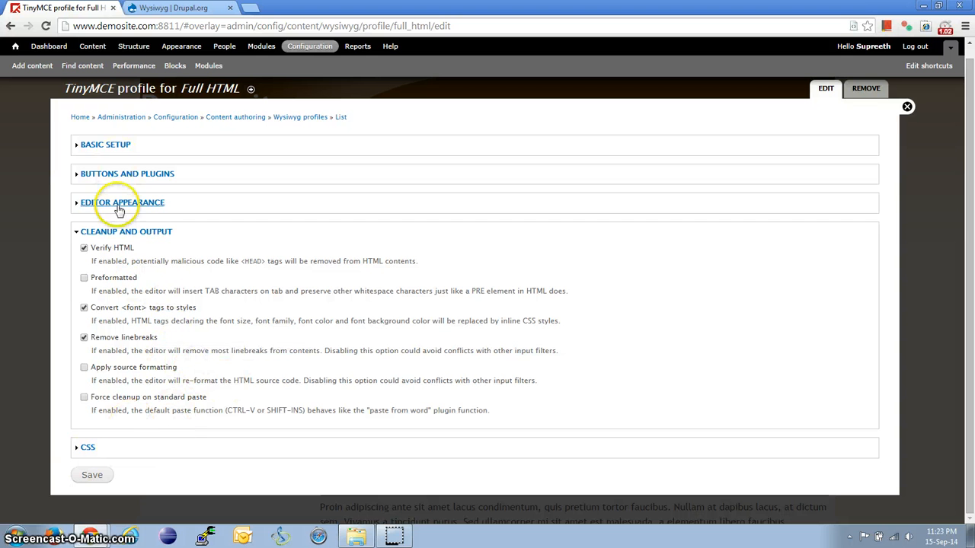
click(106, 232)
Step: Review the Full HTML profile's CSS settings, including the Editor CSS choices, and return to the Wysiwyg profiles list
click(93, 276)
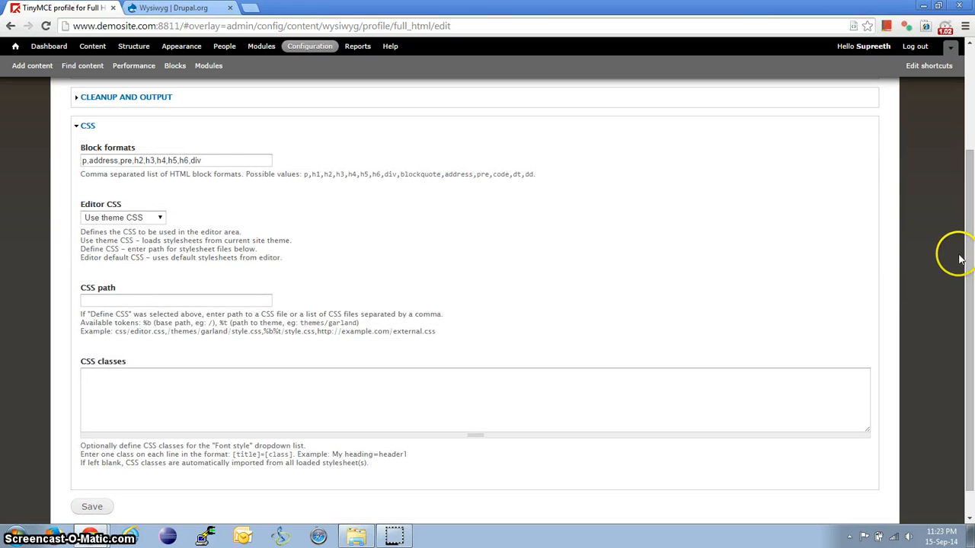
drag(962, 251, 971, 277)
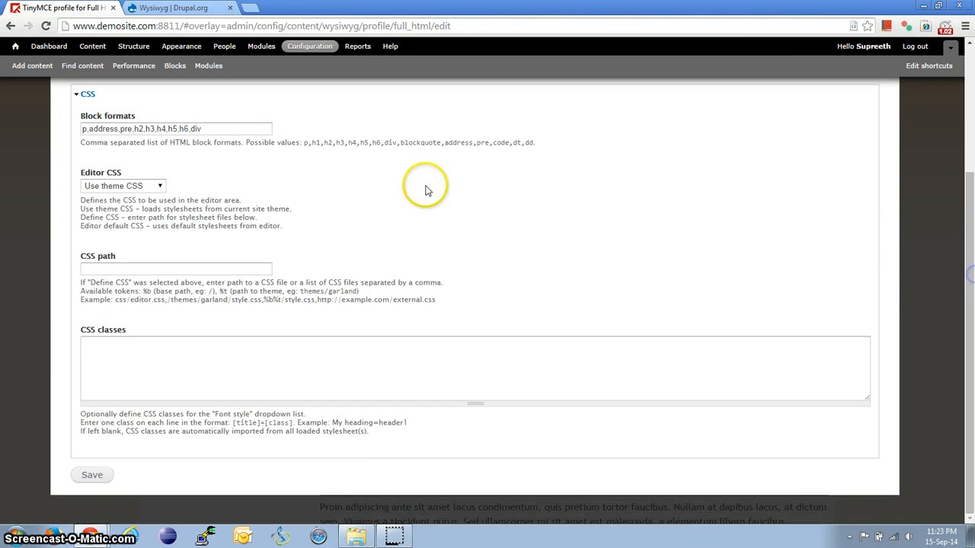
click(157, 188)
click(296, 192)
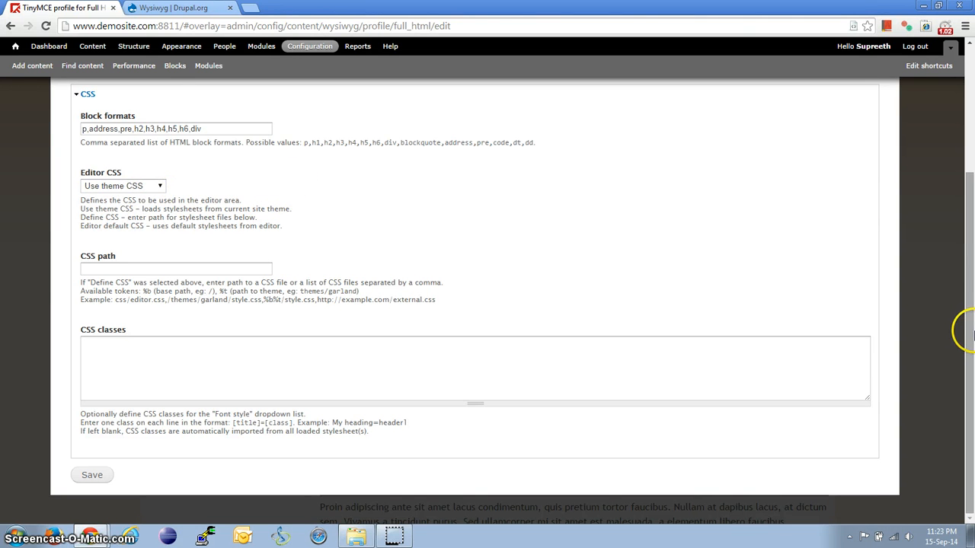
drag(971, 333, 969, 312)
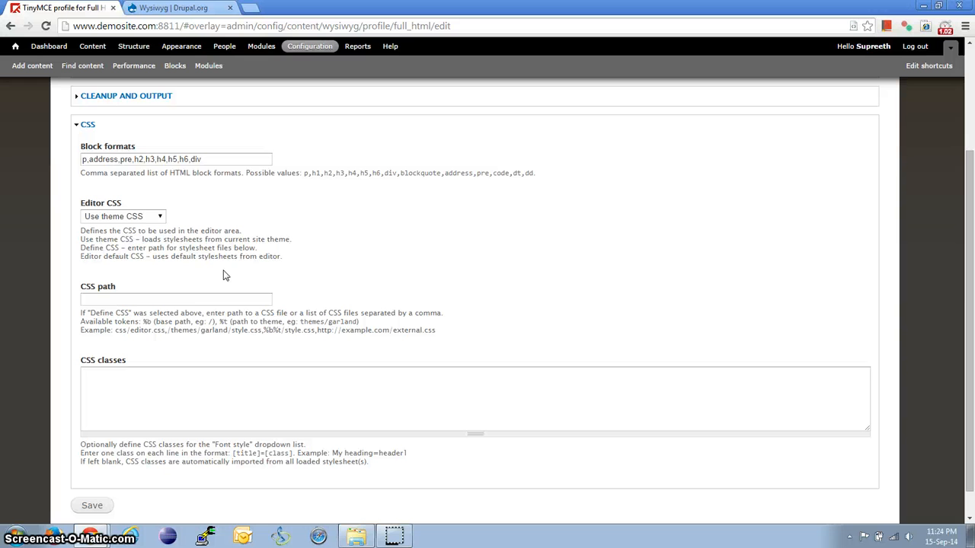
click(89, 125)
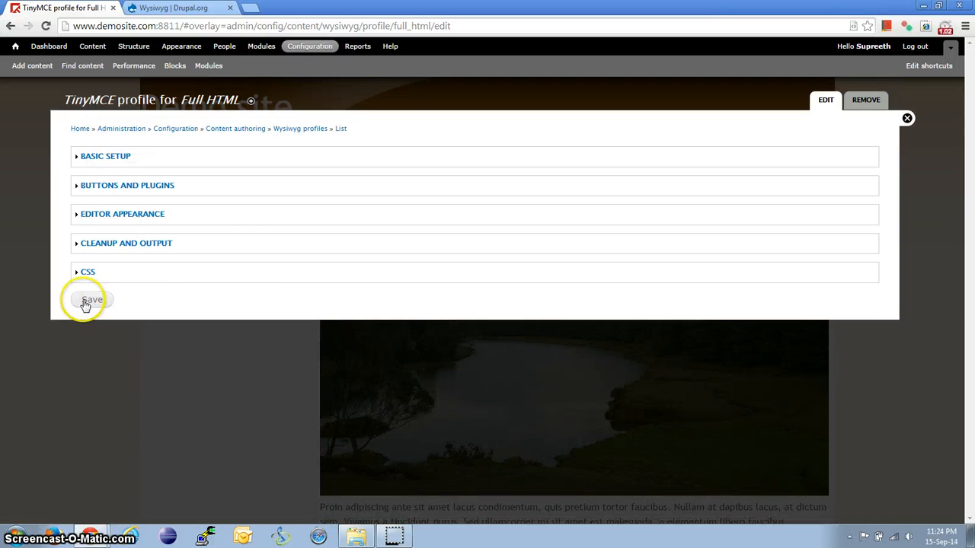
click(296, 135)
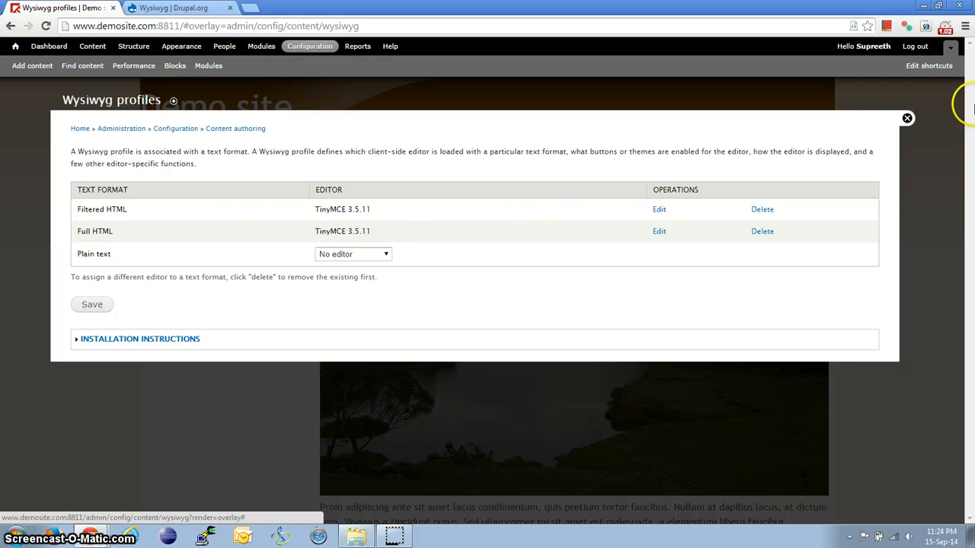
Step: Leave the Wysiwyg profiles, start a new Article and check its Body editor under the Filtered HTML format
click(907, 120)
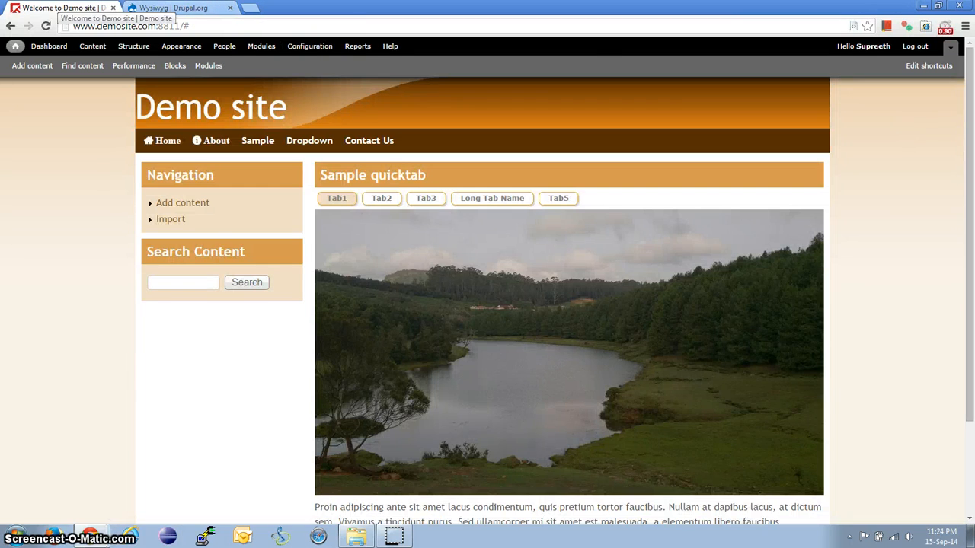
click(34, 69)
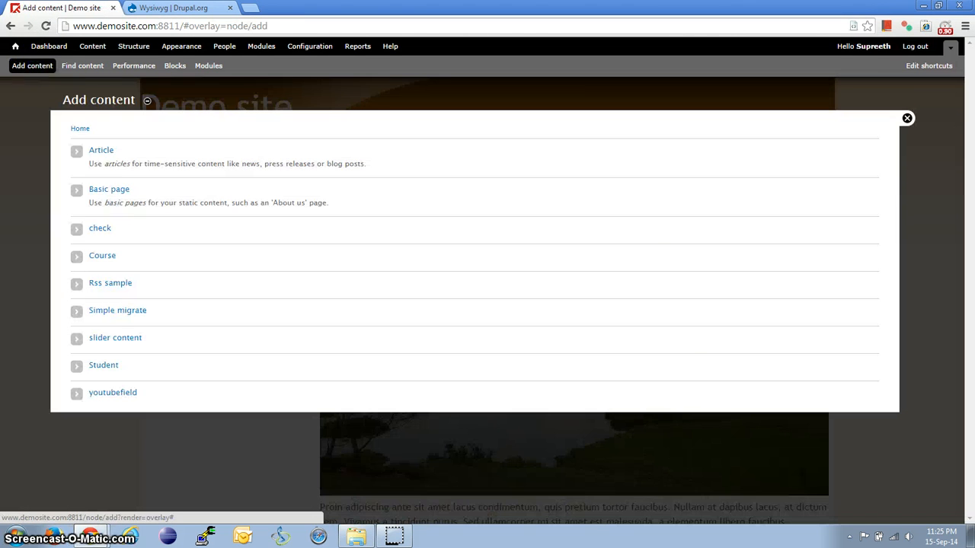
click(102, 150)
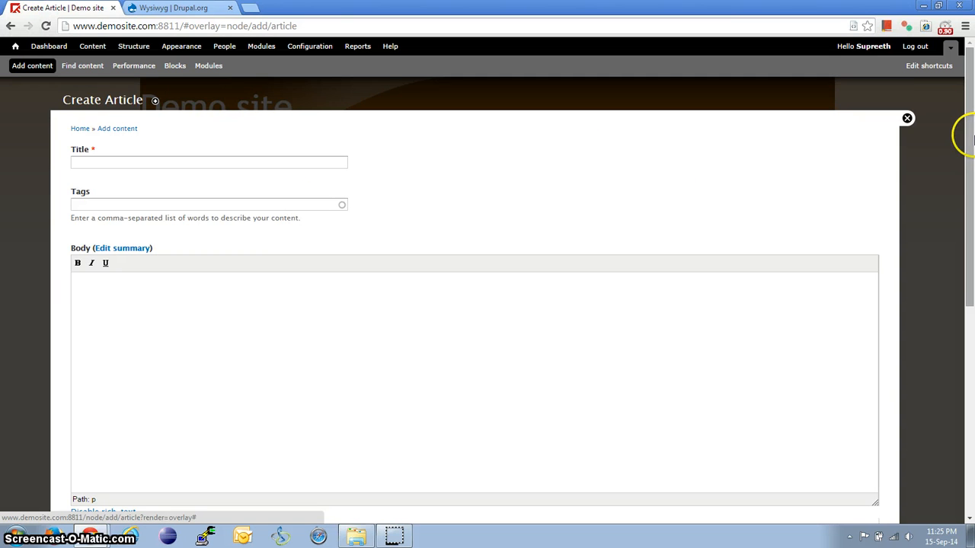
scroll(969, 143, down, 2)
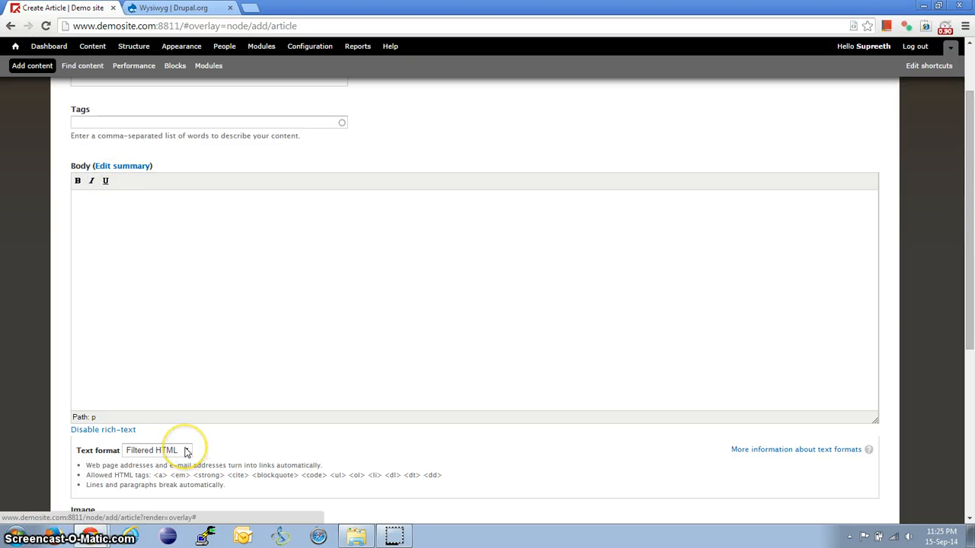
Step: Switch the article body's text format to Full HTML and check the buttons offered by its editor
click(186, 451)
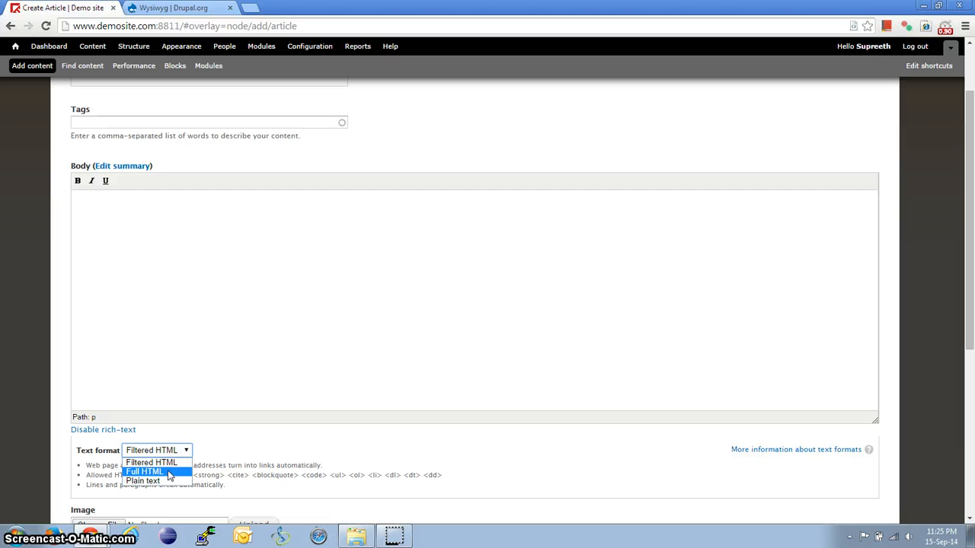
click(169, 472)
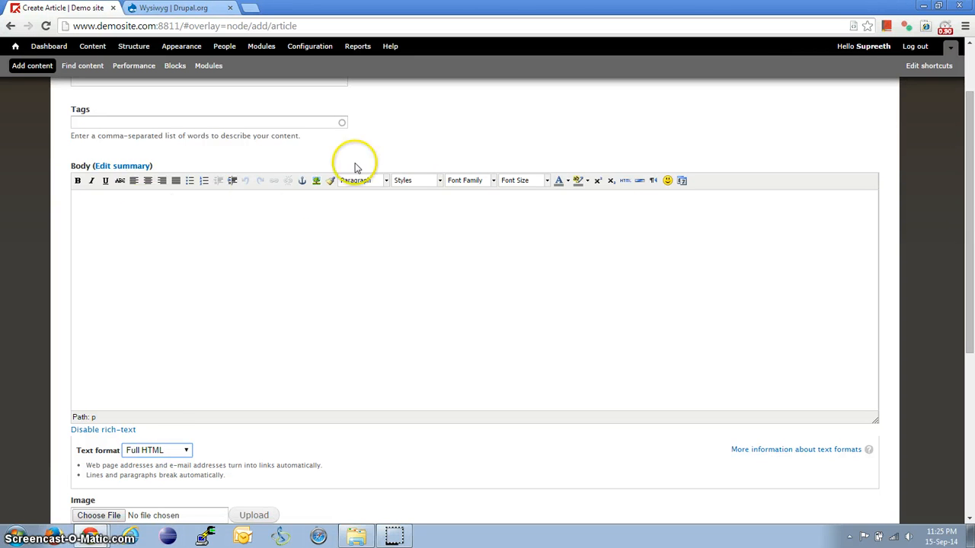
click(397, 294)
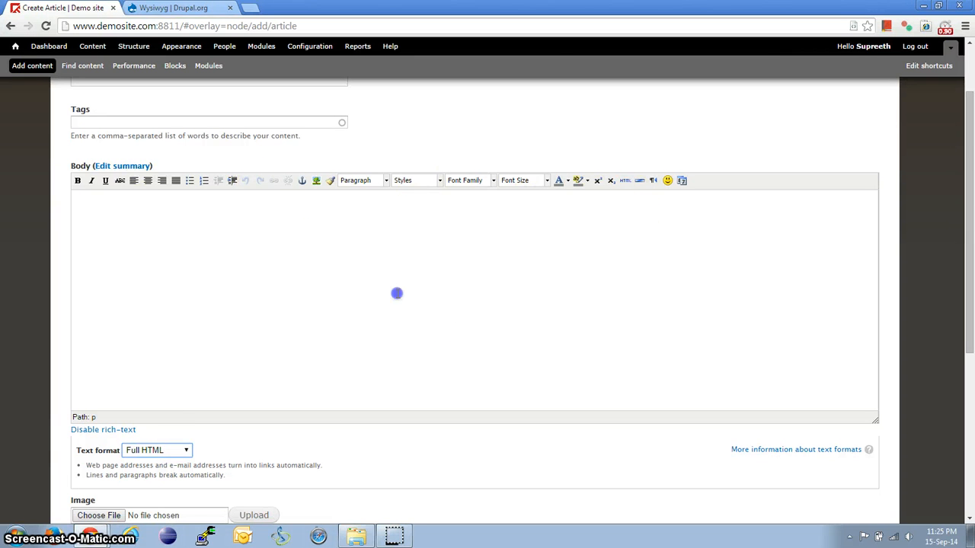
Step: Switch the article body's text format to Plain text, check the Body field and close the article form without saving
click(971, 268)
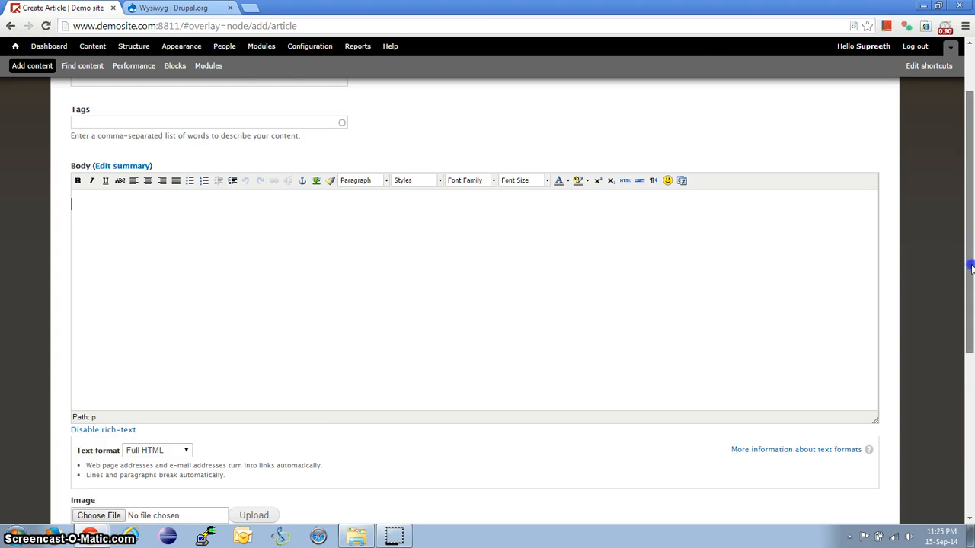
drag(971, 268, 971, 276)
click(186, 401)
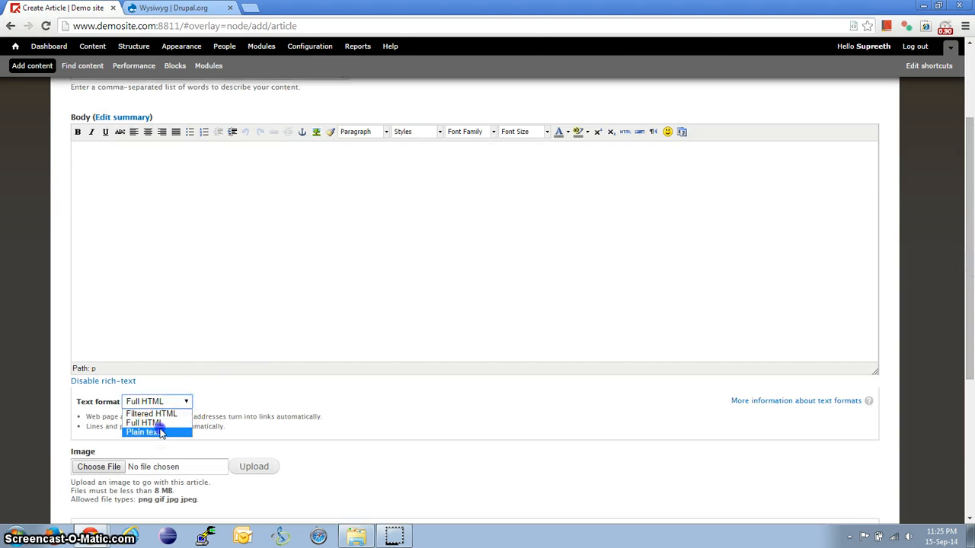
click(160, 432)
click(465, 162)
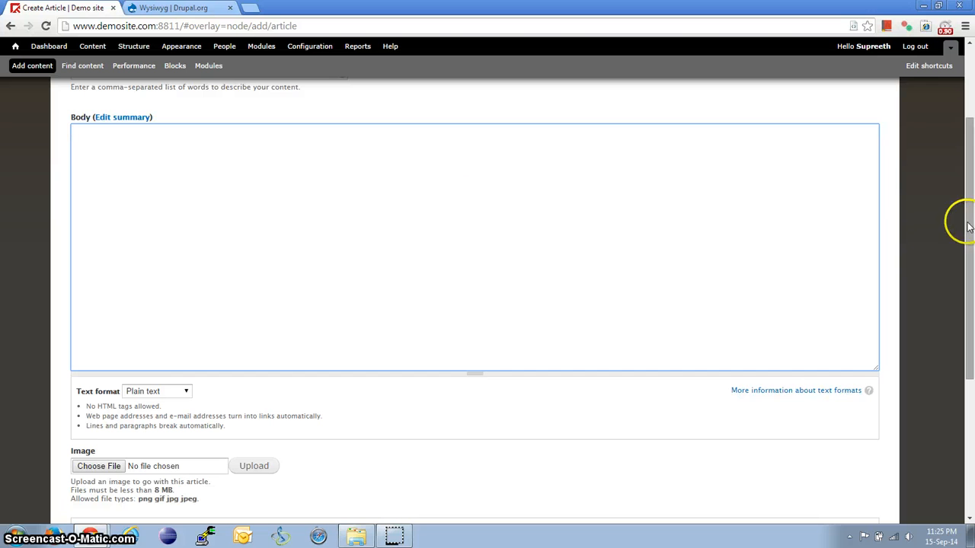
drag(969, 227, 973, 137)
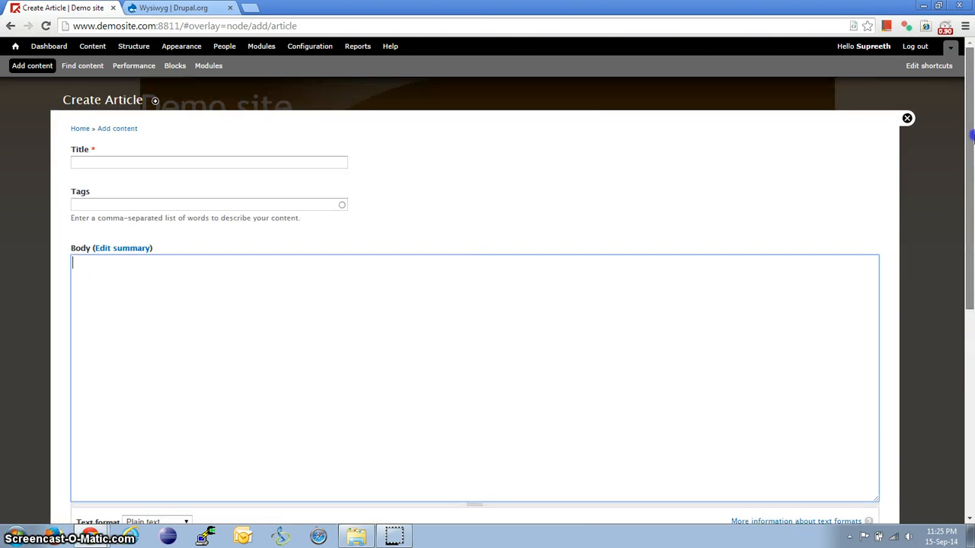
click(907, 118)
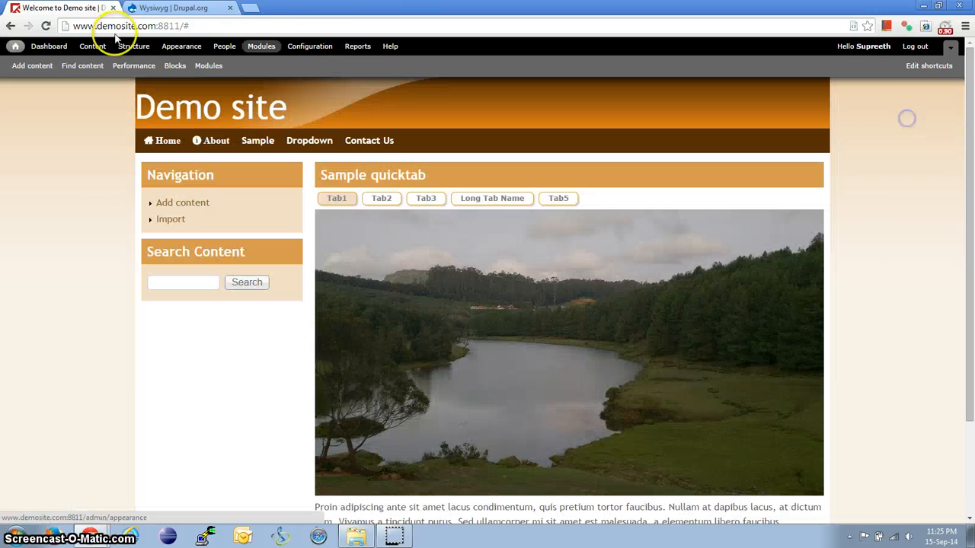